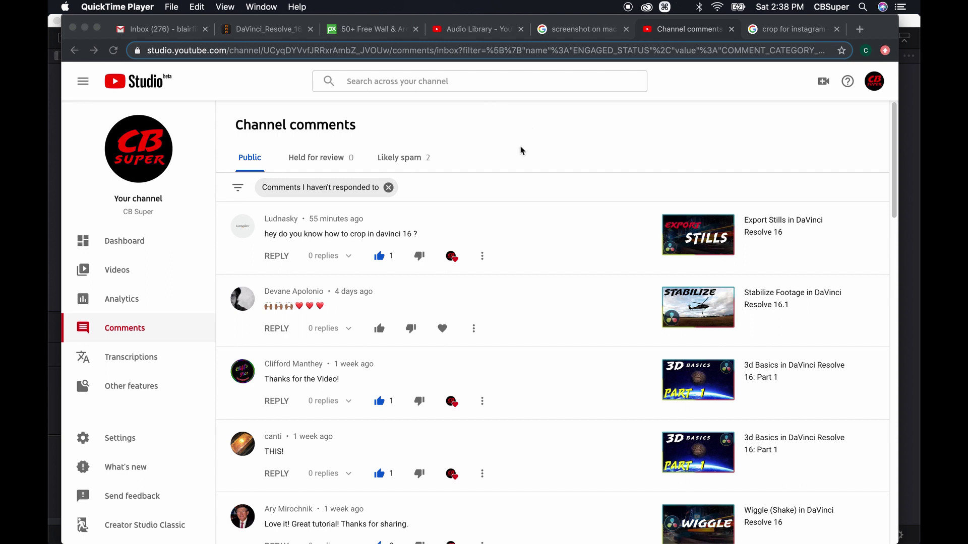
# Step: Close the Chrome window with YouTube Studio comments to reveal the Cropping project
pyautogui.click(85, 27)
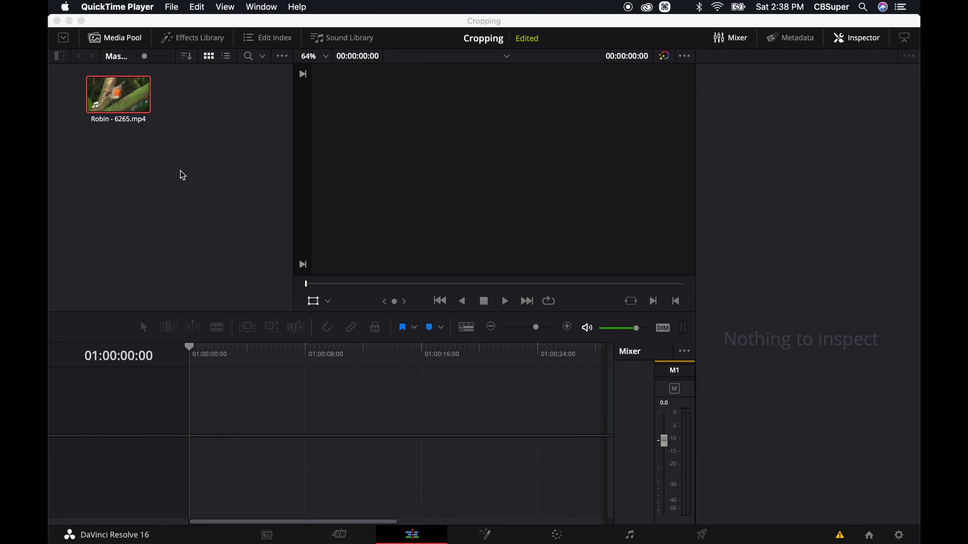
# Step: Place Robin - 6265.mp4 on a new Timeline 1 and hide the Inspector and Mixer panels
pyautogui.moveTo(138, 94); pyautogui.dragTo(193, 438)
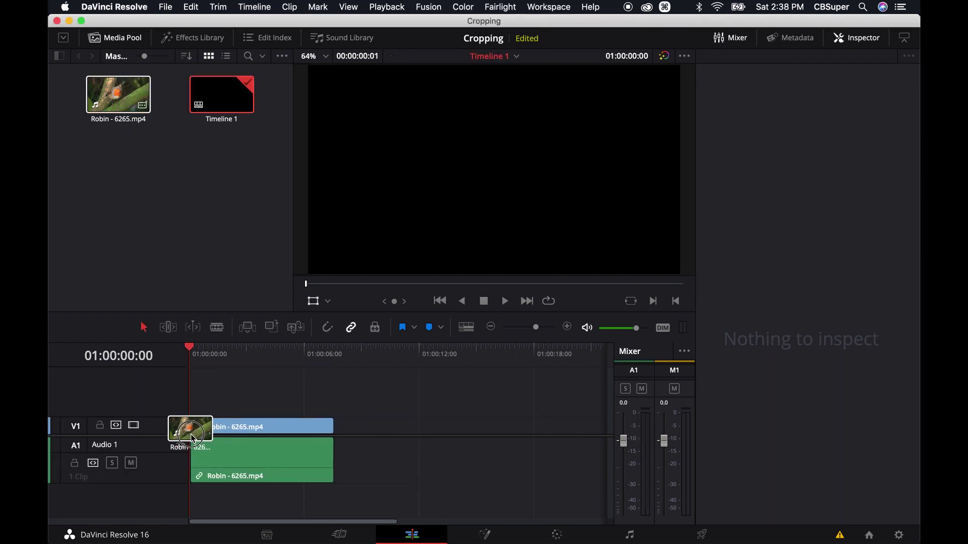
pyautogui.click(255, 426)
pyautogui.click(871, 44)
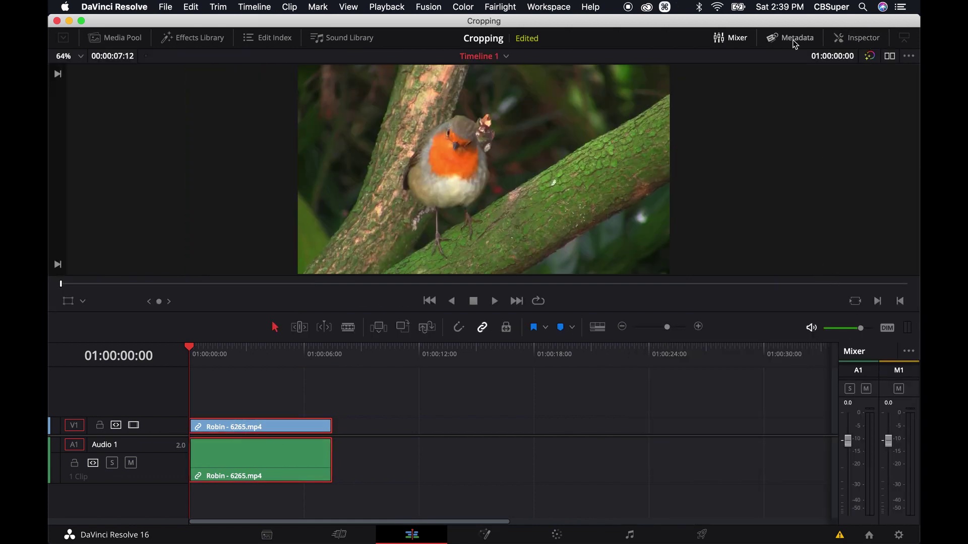
pyautogui.click(740, 38)
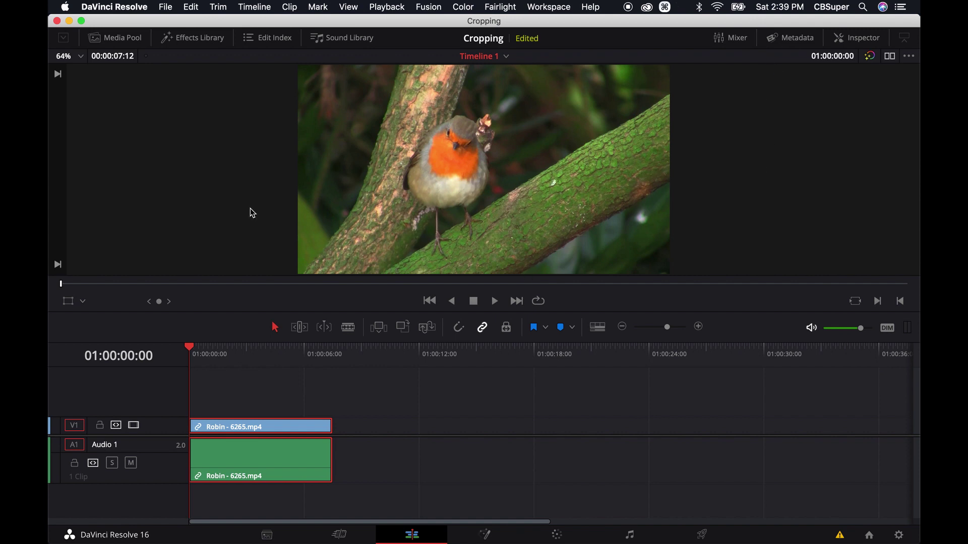
# Step: Crop the top and bottom of the robin picture using the on-screen Crop overlay
pyautogui.click(68, 302)
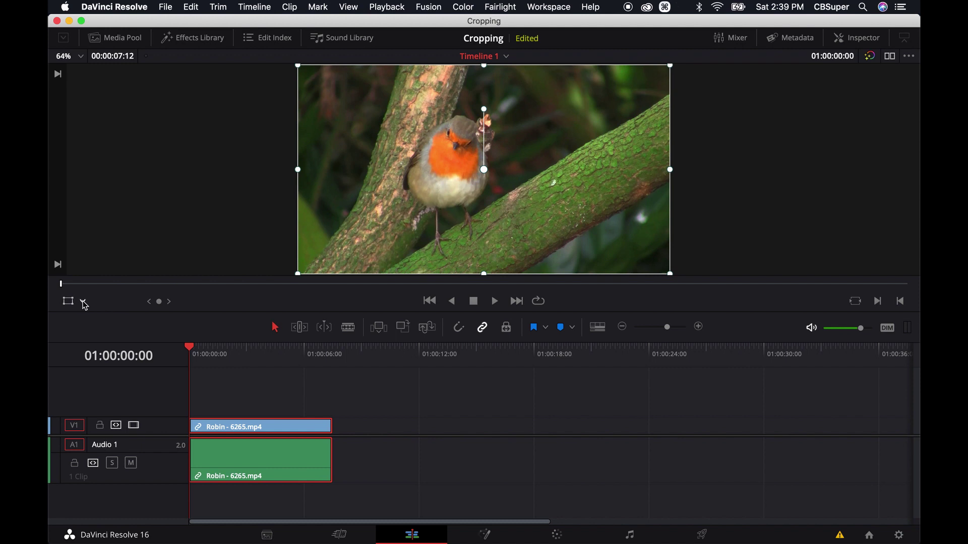
pyautogui.click(84, 303)
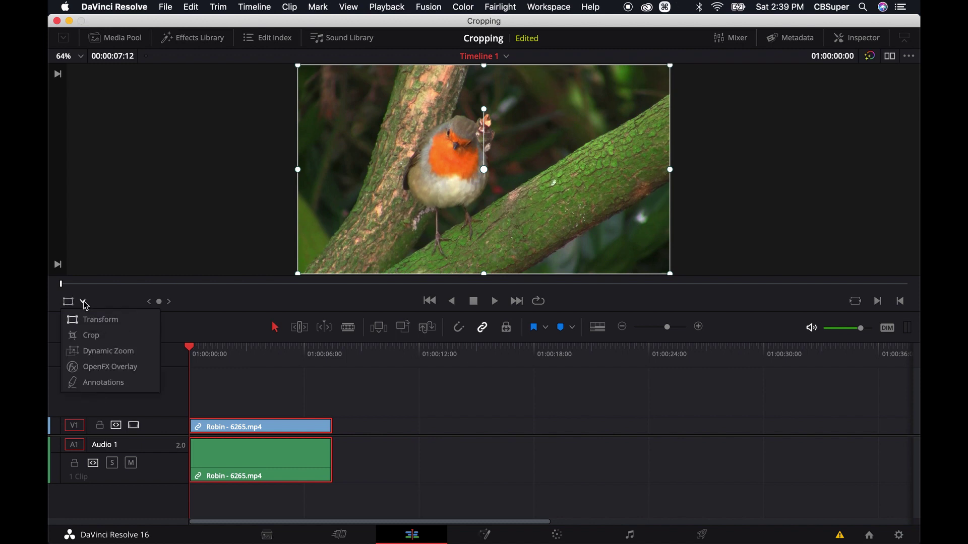
pyautogui.click(88, 336)
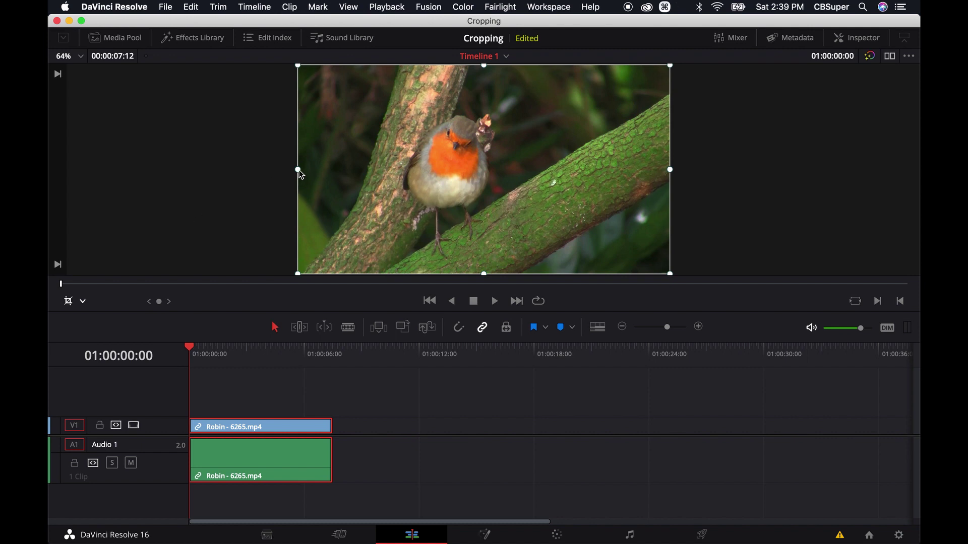
pyautogui.moveTo(486, 70); pyautogui.dragTo(484, 92)
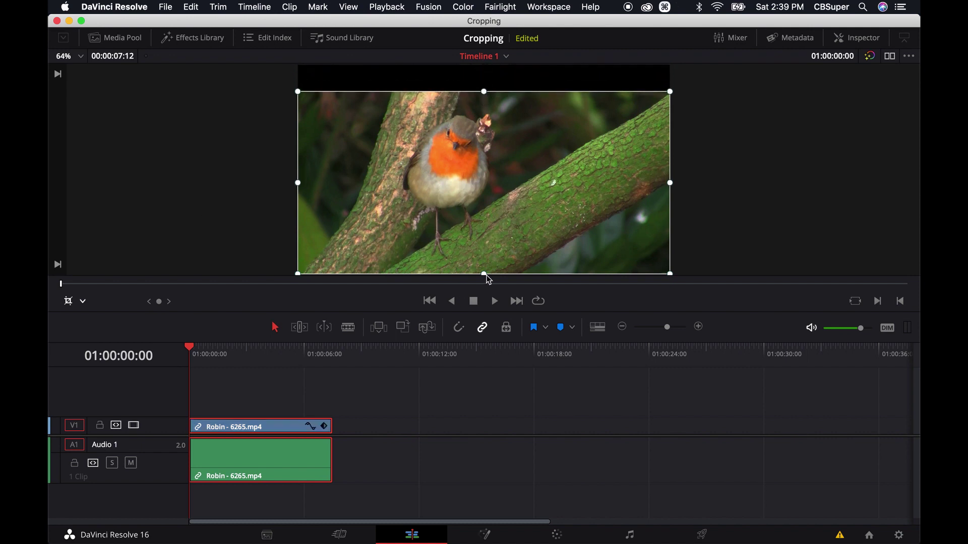
pyautogui.moveTo(487, 277); pyautogui.dragTo(485, 251)
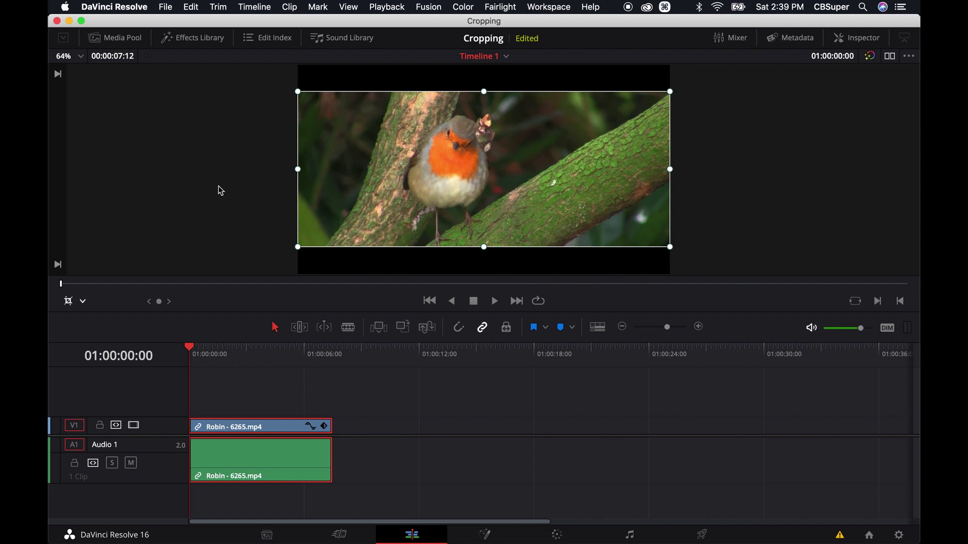
# Step: Return the overlay to Transform and move the picture up to X 21.850, Y -18.72
pyautogui.click(83, 302)
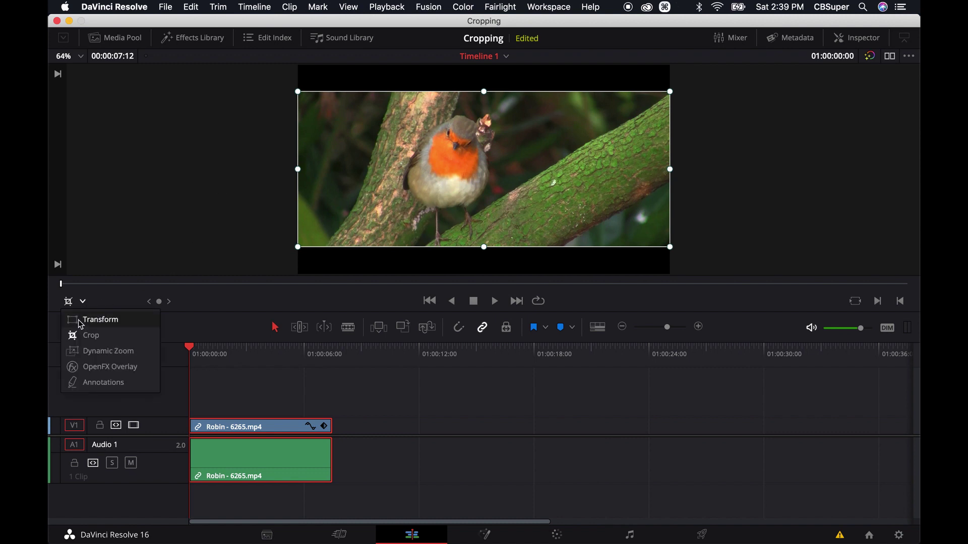
pyautogui.click(88, 317)
pyautogui.moveTo(444, 182); pyautogui.dragTo(417, 219)
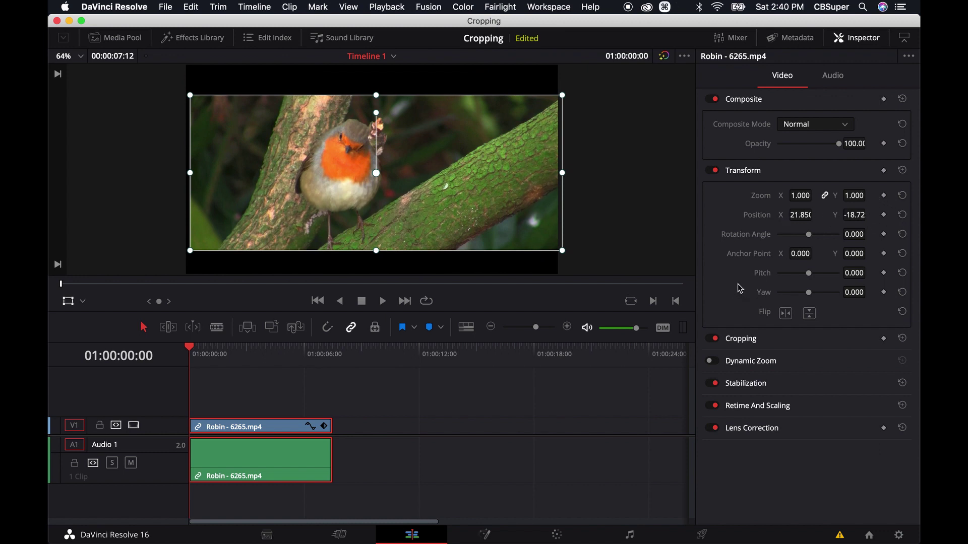
# Step: Toggle the Inspector Cropping settings and set Crop Left to 475.2
pyautogui.click(712, 339)
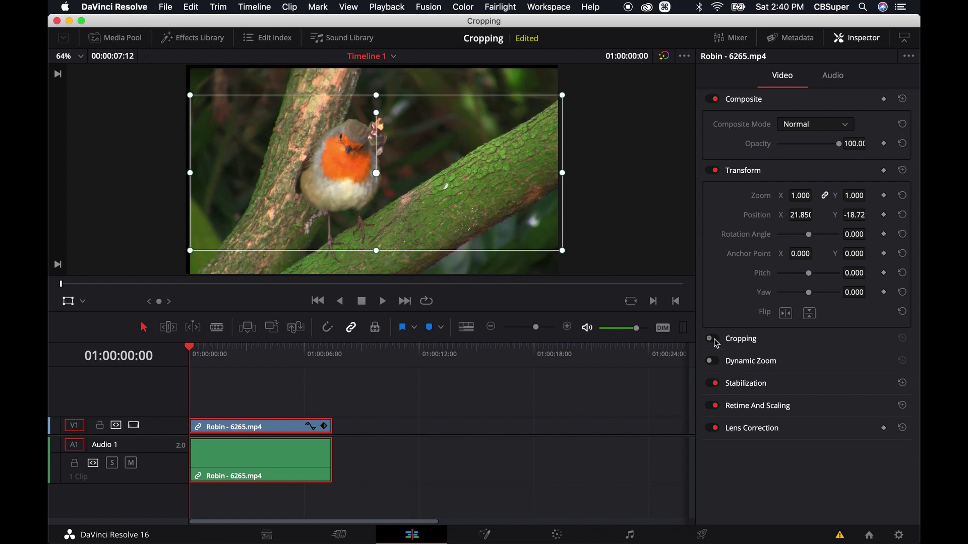
pyautogui.click(743, 342)
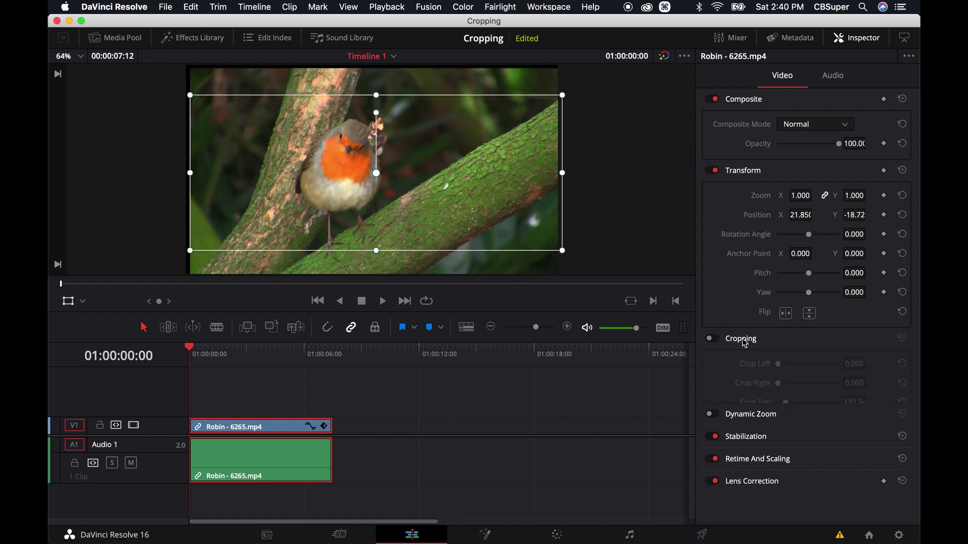
pyautogui.click(713, 339)
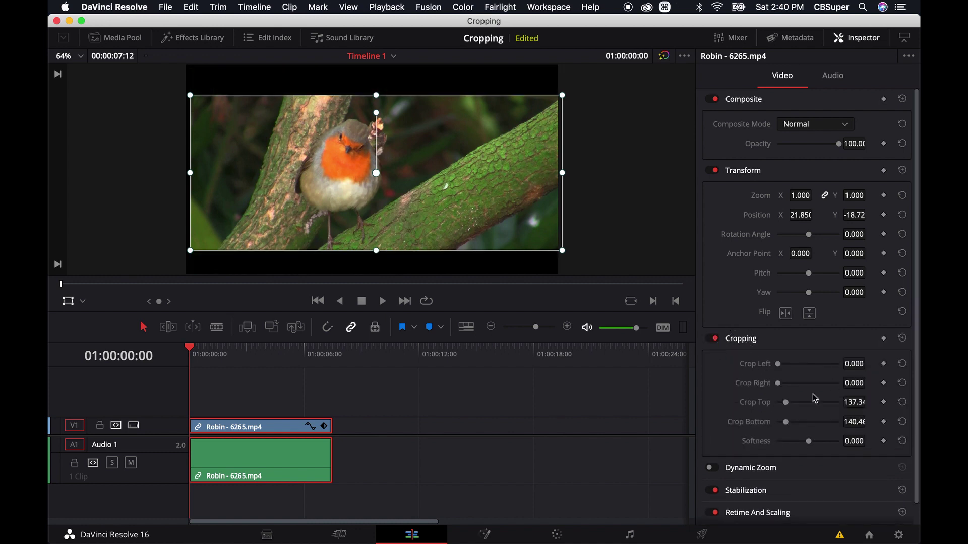
pyautogui.press('super+z')
pyautogui.moveTo(779, 364); pyautogui.dragTo(801, 422)
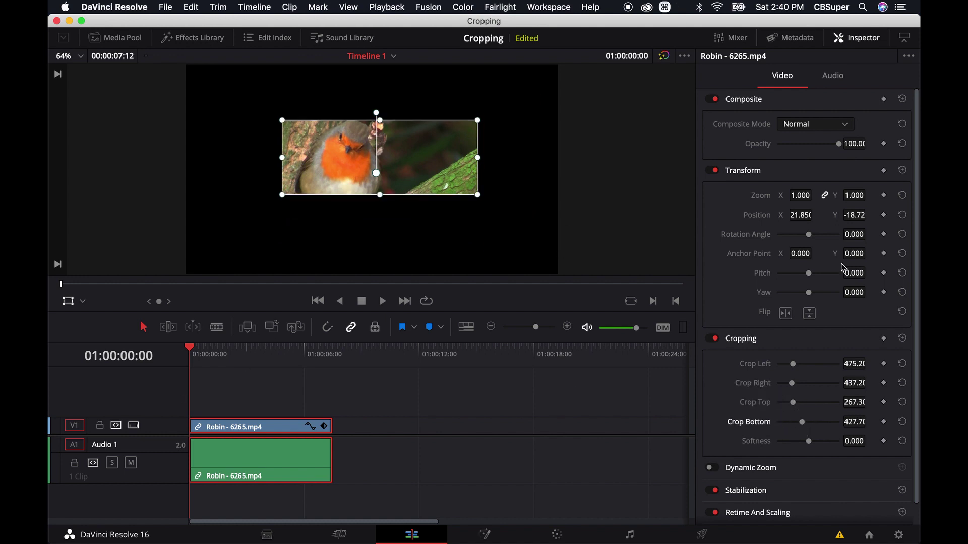
# Step: Disable Cropping and Transform and hide the viewer overlay for the full robin frame
pyautogui.click(714, 339)
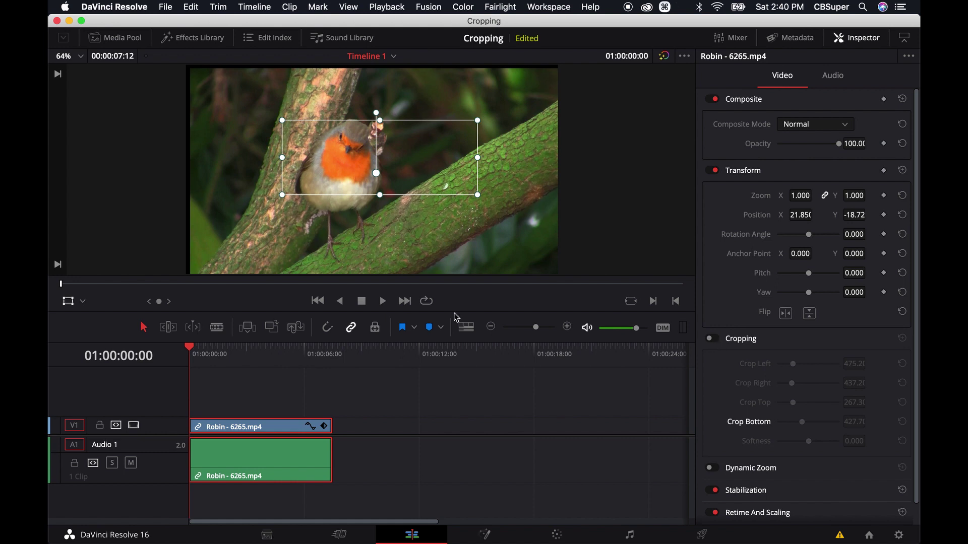
pyautogui.click(714, 170)
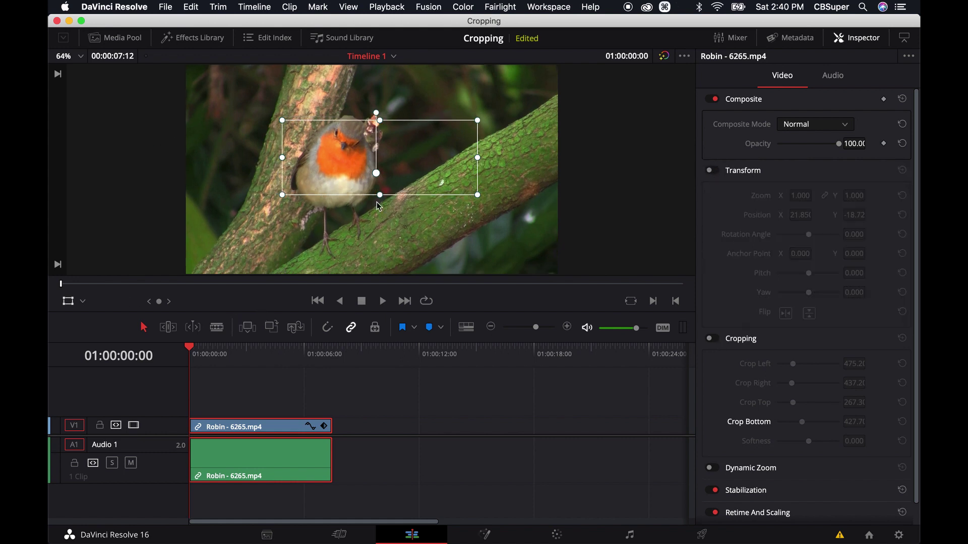
pyautogui.click(70, 301)
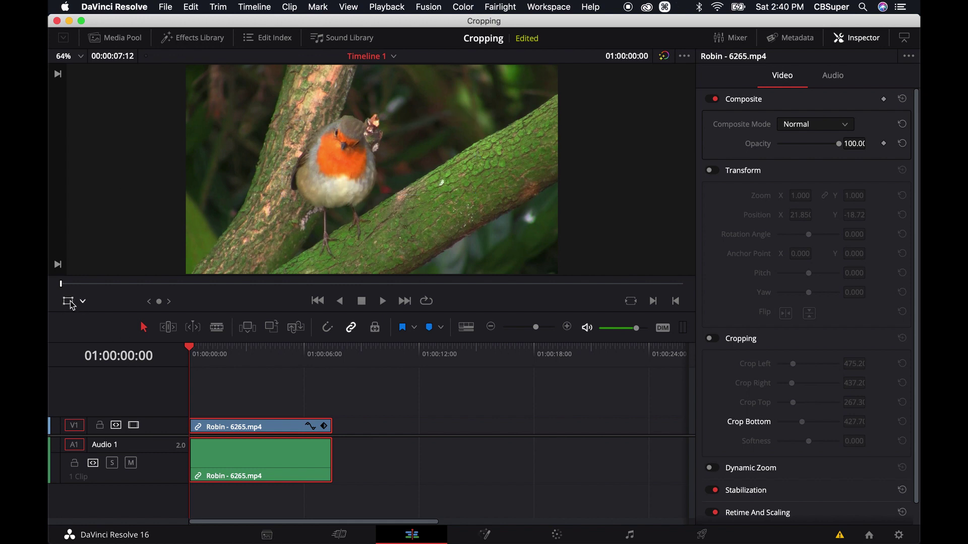
# Step: On the Fusion page, add Transform1 and Crop1 nodes after MediaIn1
pyautogui.click(494, 535)
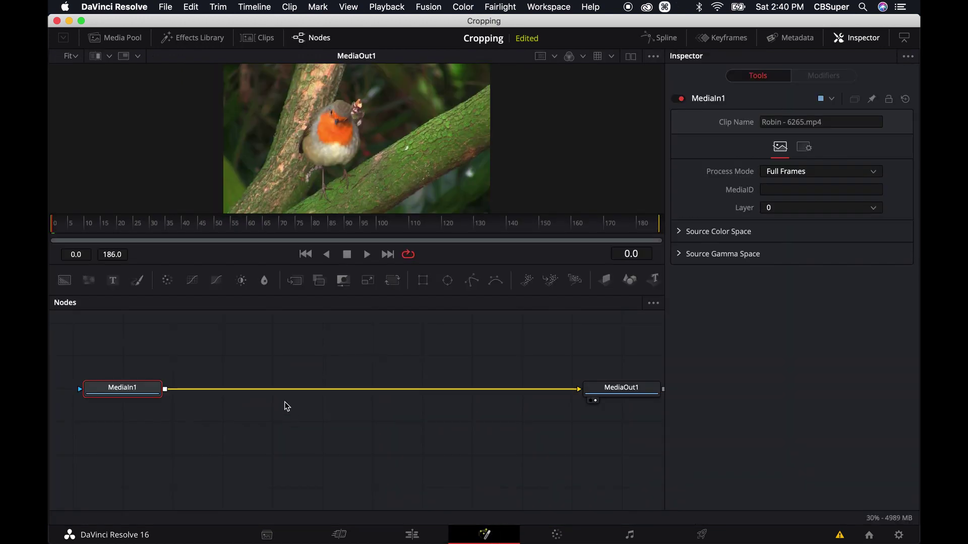
pyautogui.click(122, 388)
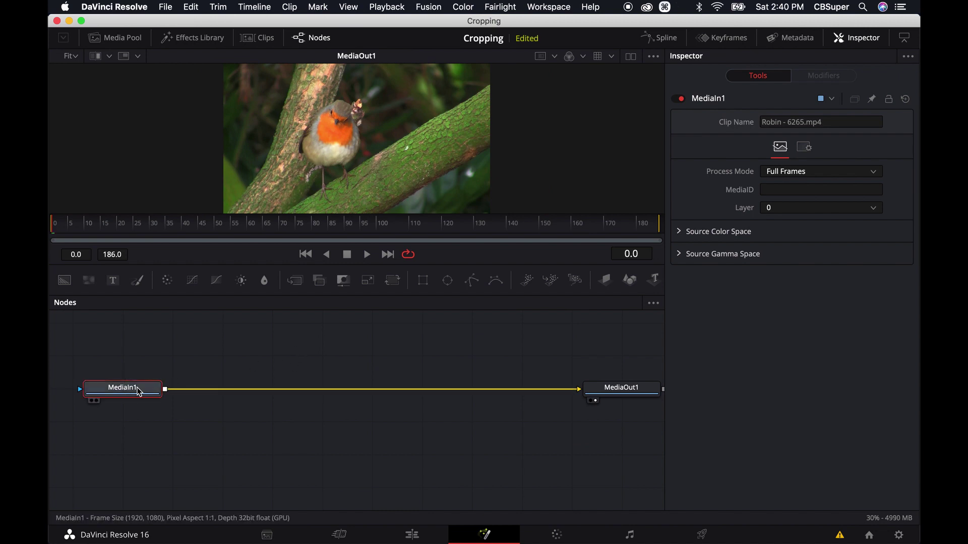
pyautogui.click(868, 38)
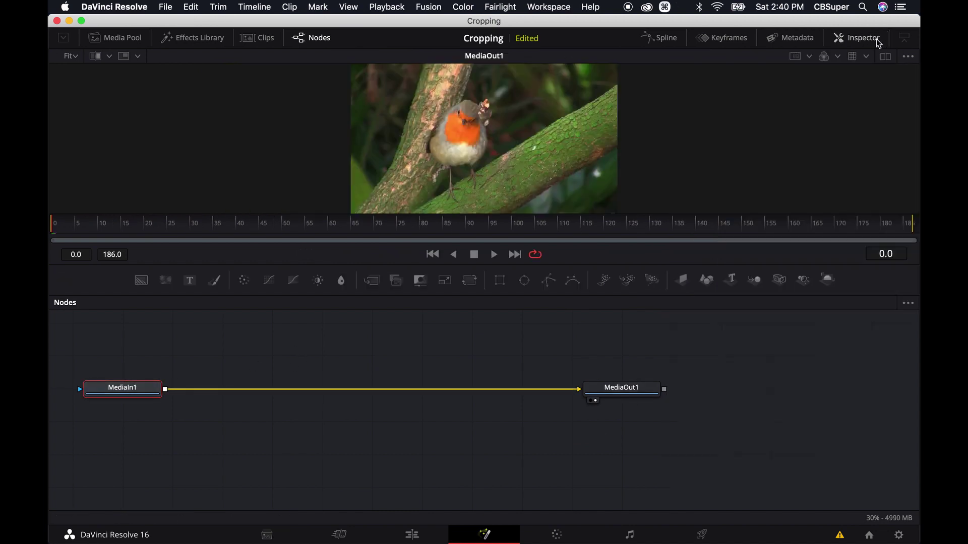
pyautogui.moveTo(129, 395); pyautogui.dragTo(130, 394)
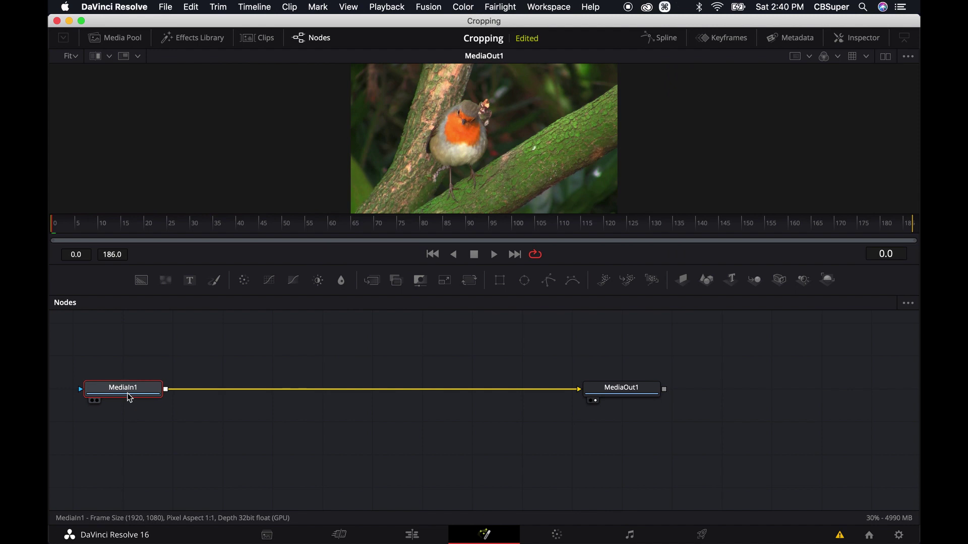
pyautogui.hotkey('shift', 'space')
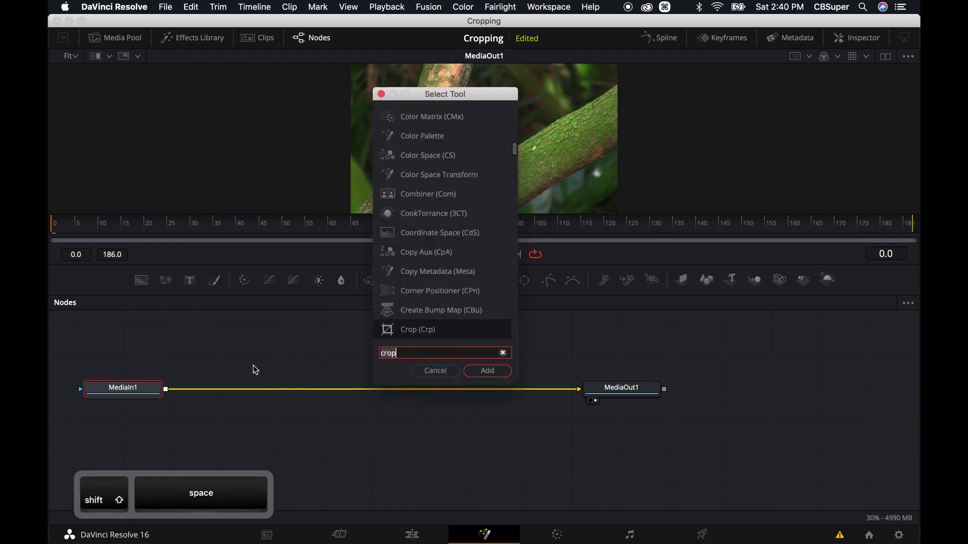
pyautogui.write('xf')
pyautogui.press('Return')
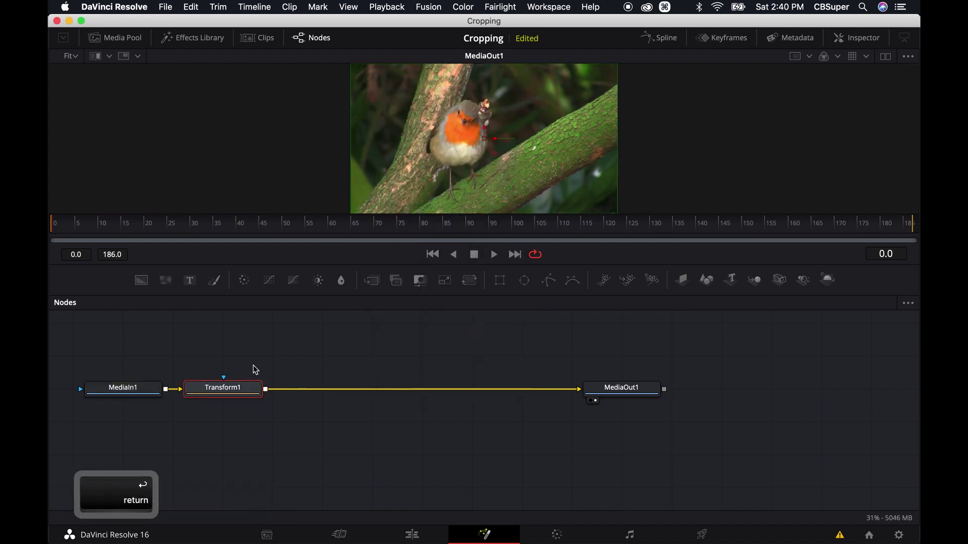
pyautogui.hotkey('shift', 'space')
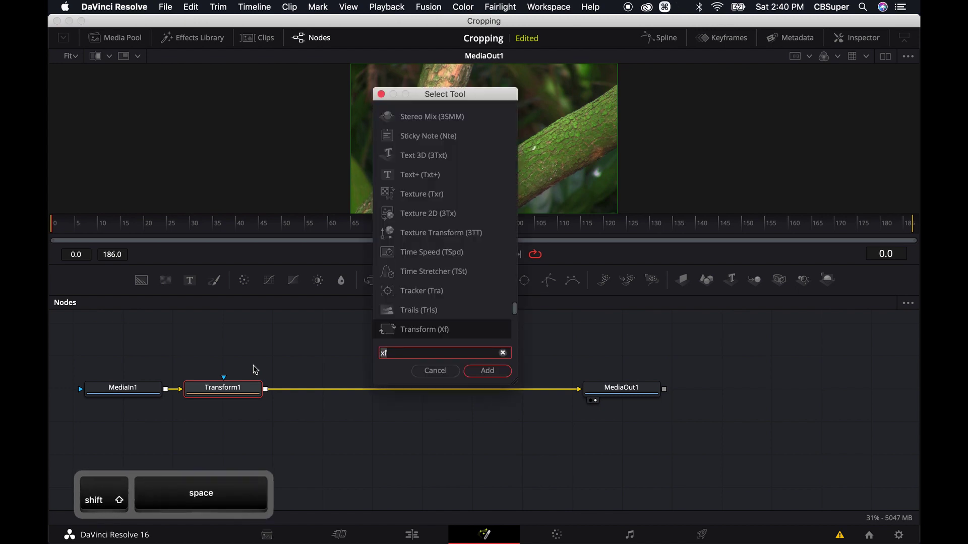
pyautogui.write('crop')
pyautogui.press('Return')
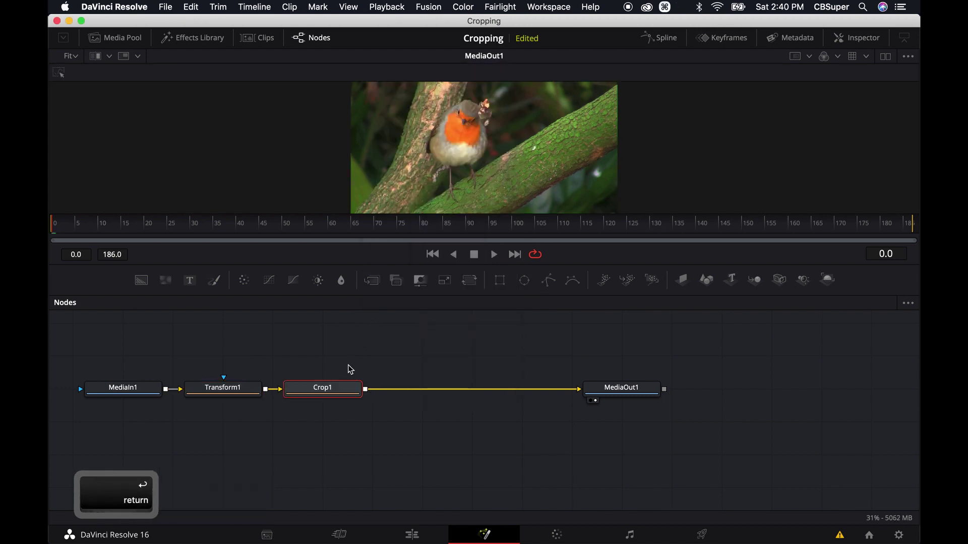
# Step: Set Crop1's X Size to 1080, keeping Y Size at 1080
pyautogui.click(327, 394)
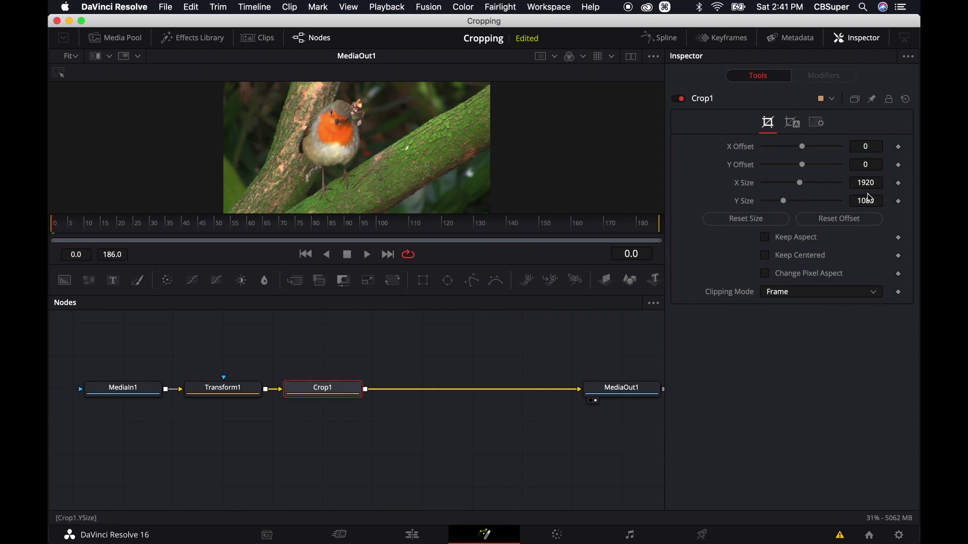
pyautogui.moveTo(877, 186); pyautogui.dragTo(839, 184)
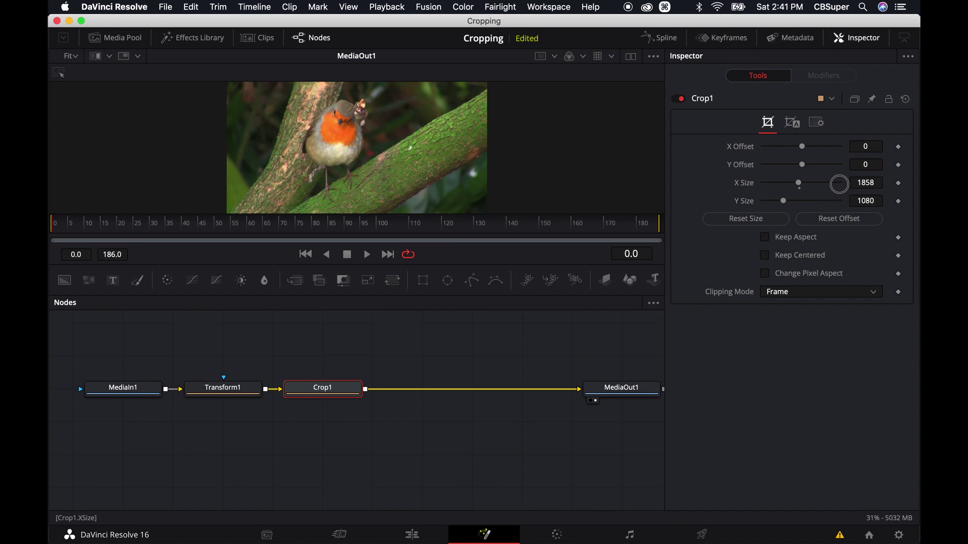
pyautogui.click(870, 183)
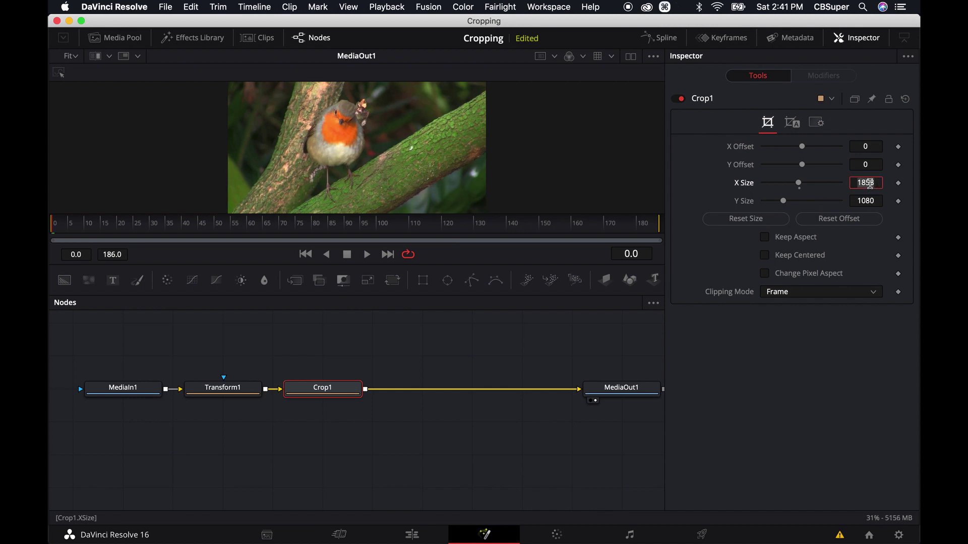
pyautogui.write('1080')
pyautogui.press('Return')
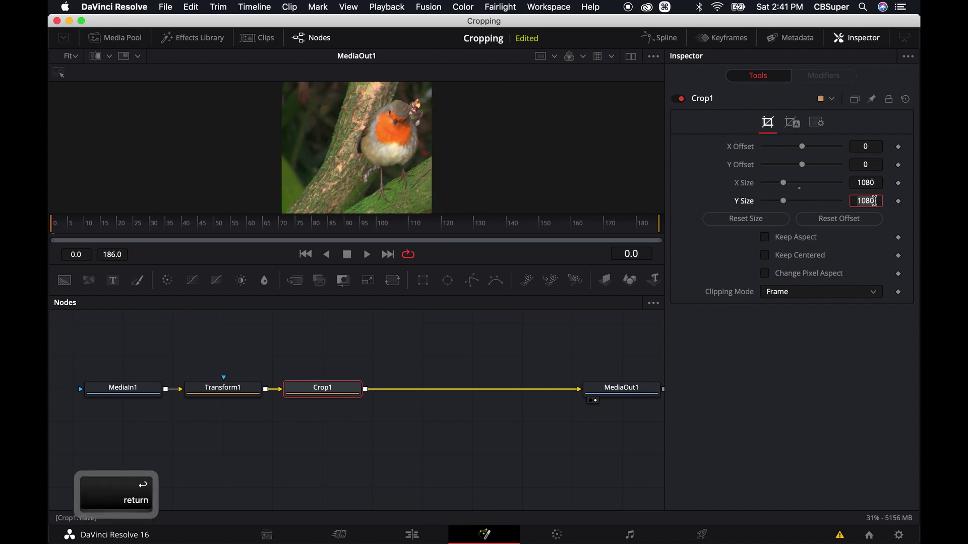
# Step: Scale Transform1 to 1.32 and center the robin at 0.384, 0.581, previewing playback from frame 0
pyautogui.click(244, 383)
pyautogui.moveTo(416, 136); pyautogui.dragTo(379, 138)
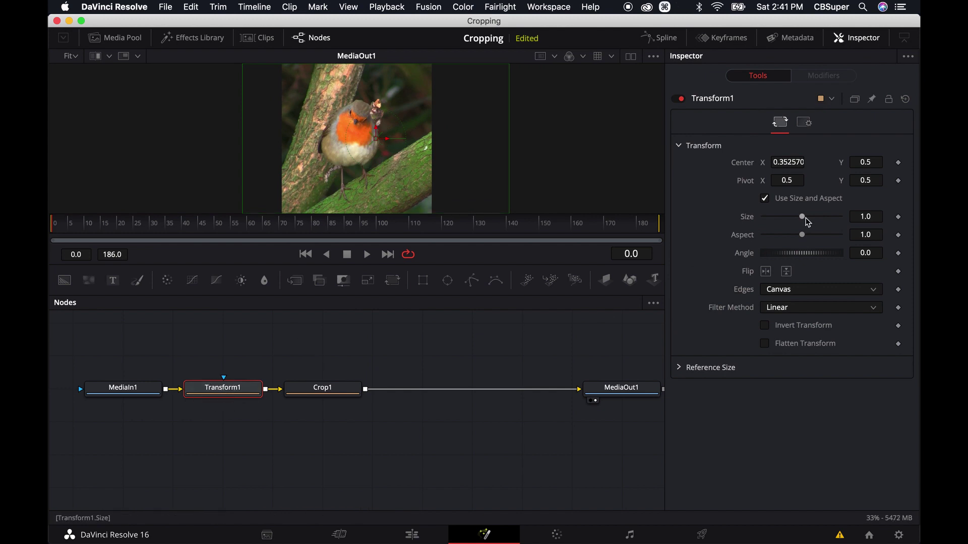
pyautogui.moveTo(807, 221); pyautogui.dragTo(805, 216)
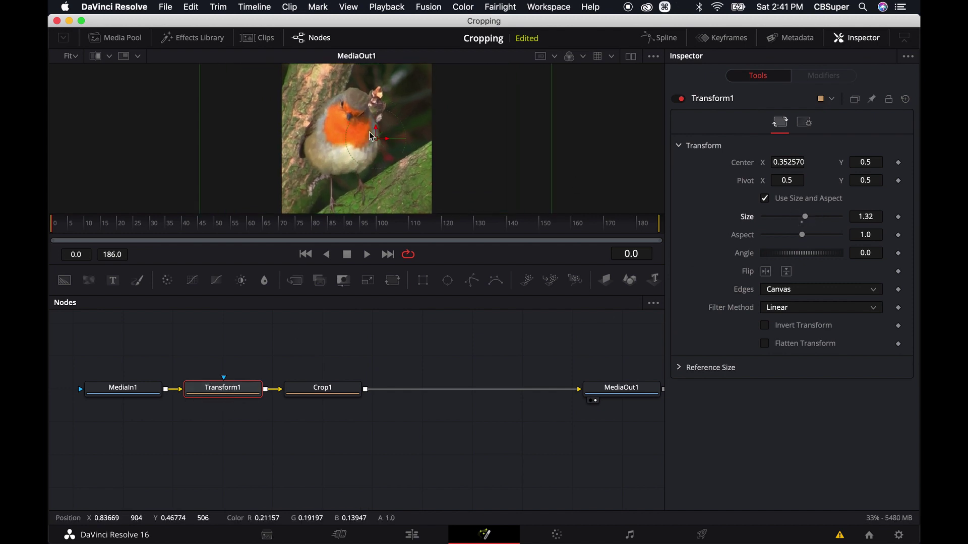
pyautogui.moveTo(372, 136); pyautogui.dragTo(385, 133)
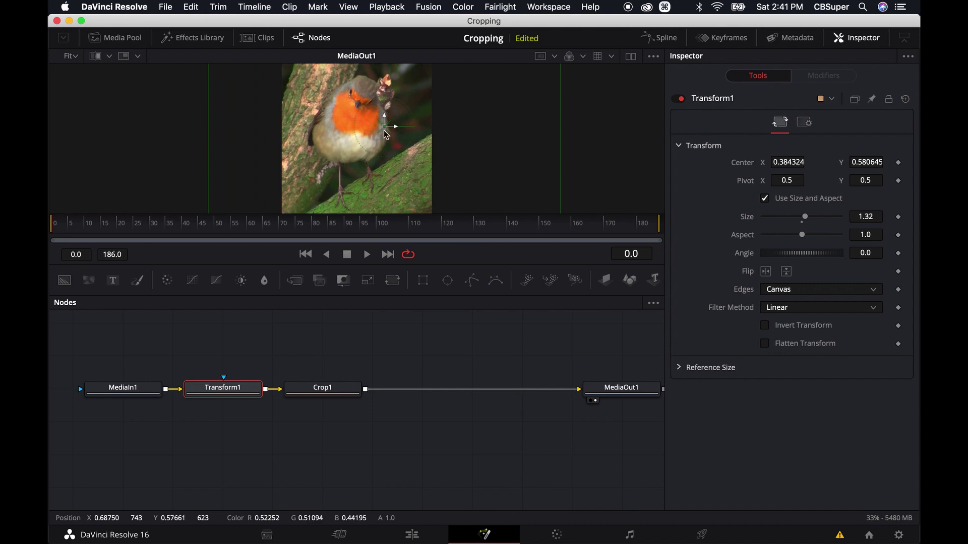
pyautogui.press('space')
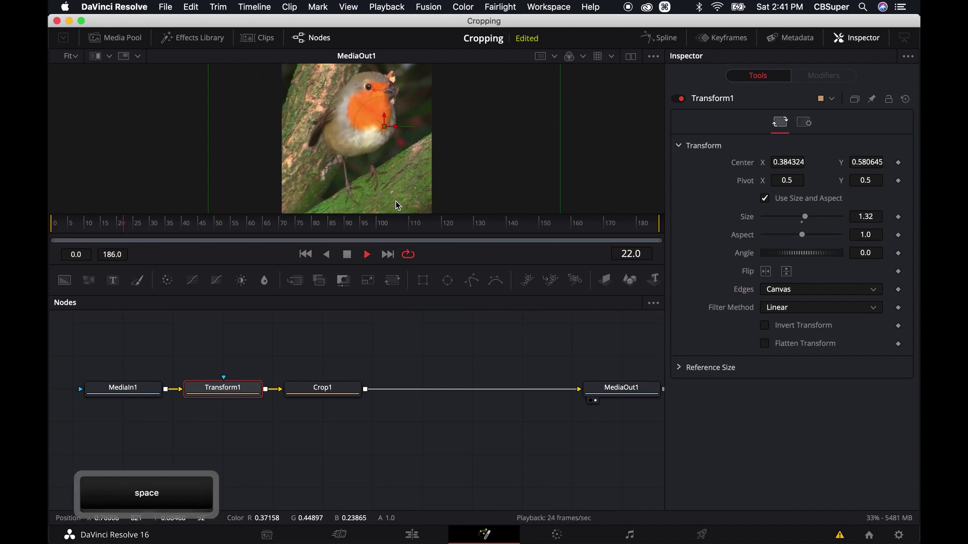
pyautogui.press('space')
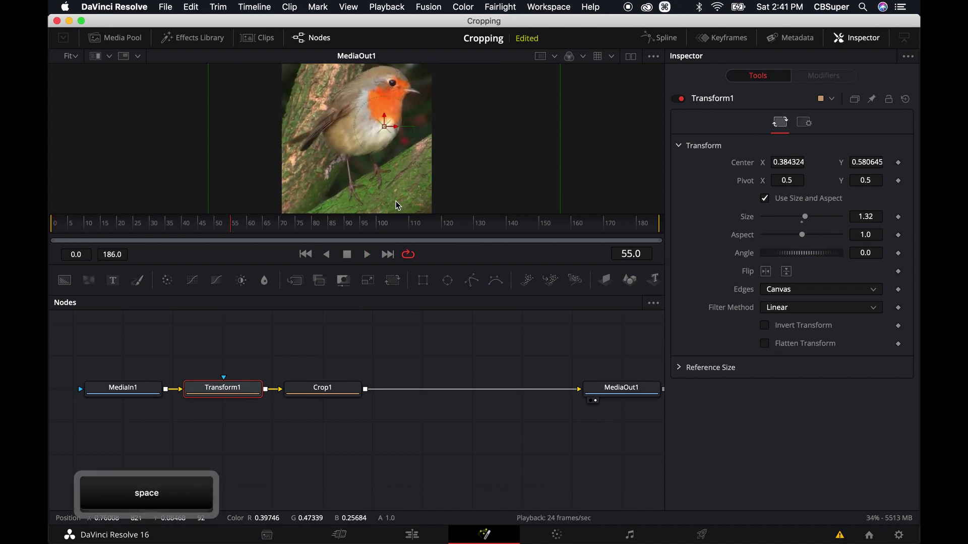
pyautogui.press('Home')
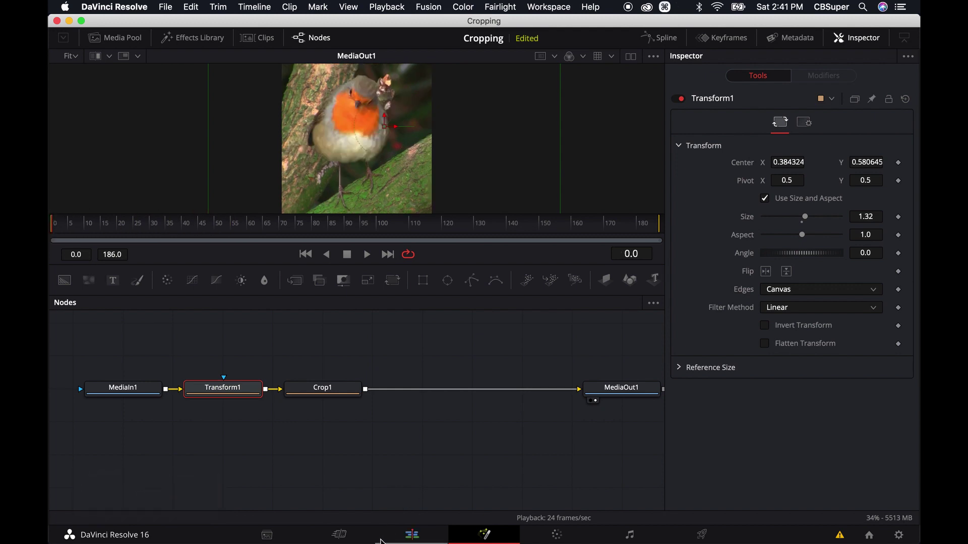
# Step: Return to the Edit page and hide the Inspector to widen the square robin viewer
pyautogui.click(412, 535)
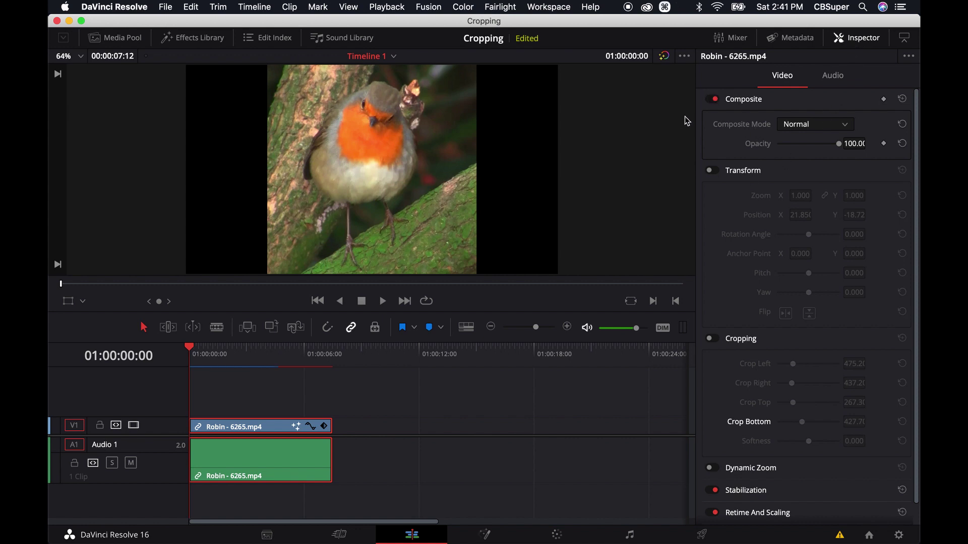
pyautogui.click(852, 39)
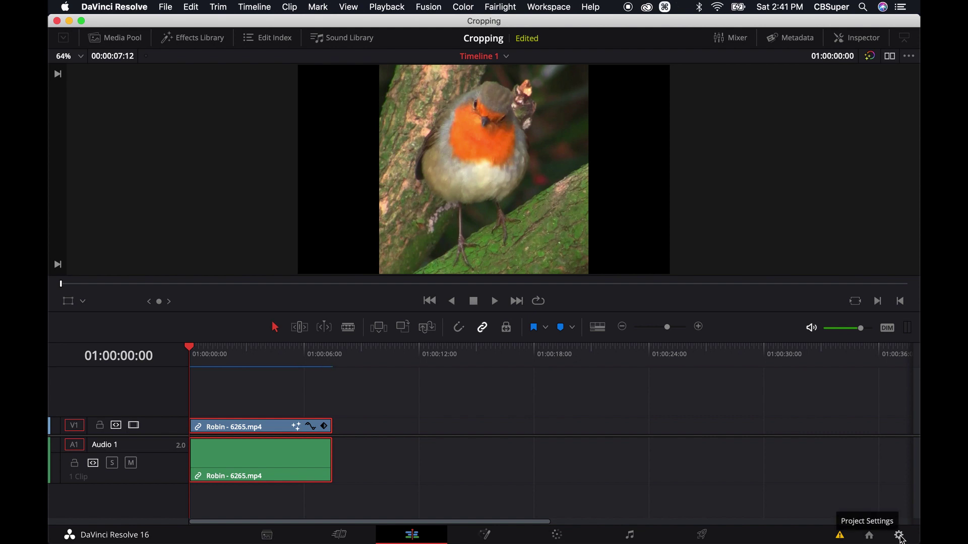
# Step: Set the timeline processing width to 1080 in Master Settings and save the 1080 x 1080 size
pyautogui.click(899, 536)
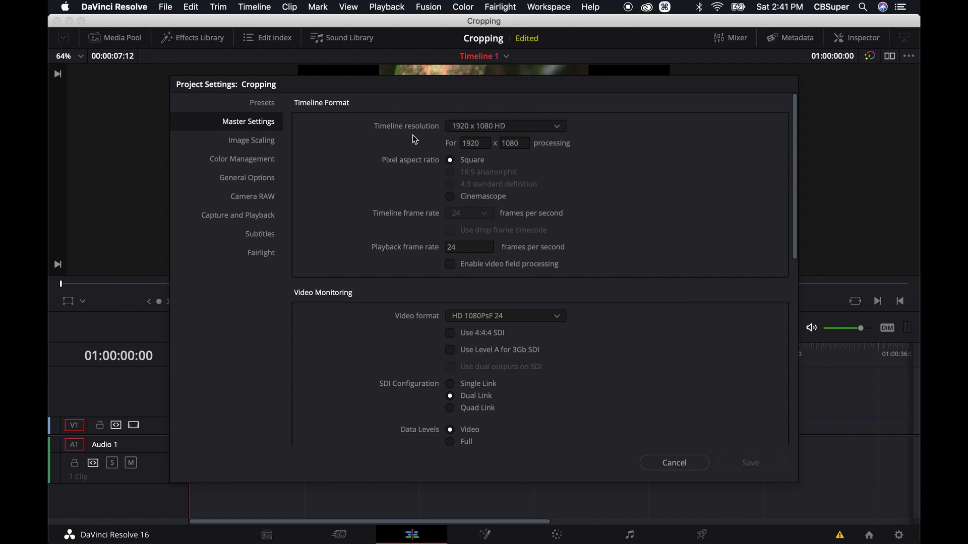
pyautogui.click(478, 144)
pyautogui.write('1080')
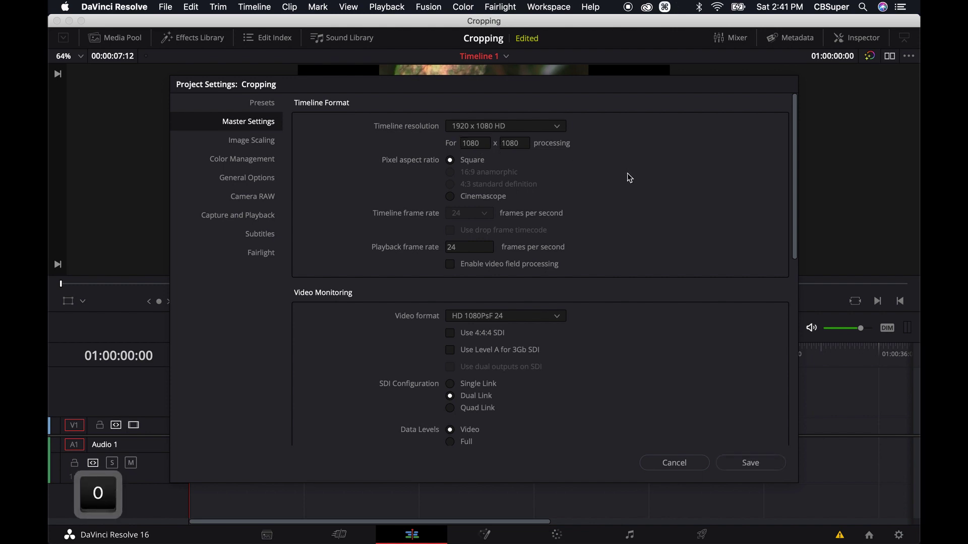
pyautogui.click(747, 462)
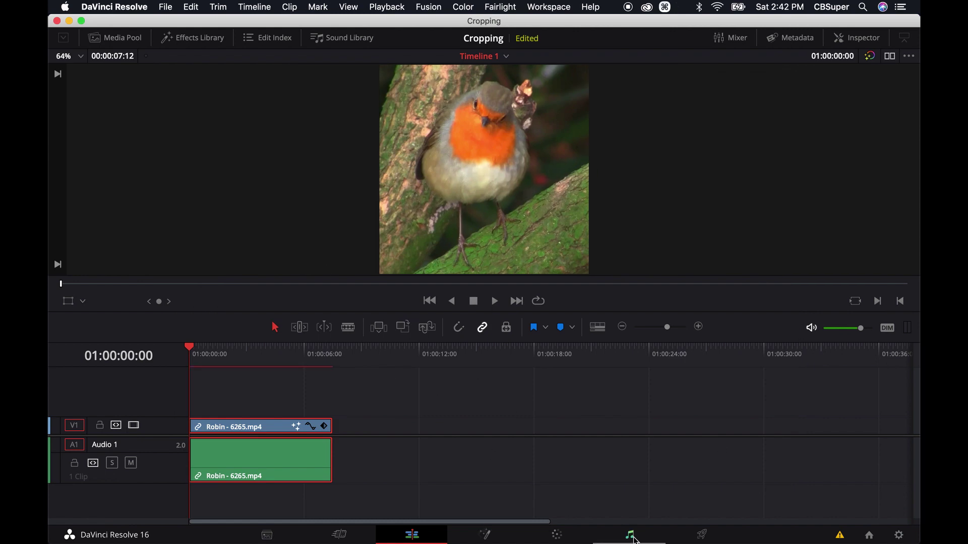
# Step: On the Deliver page, queue a 1080x1080 H.264 render saved as Untitled.mov in Movies
pyautogui.click(699, 536)
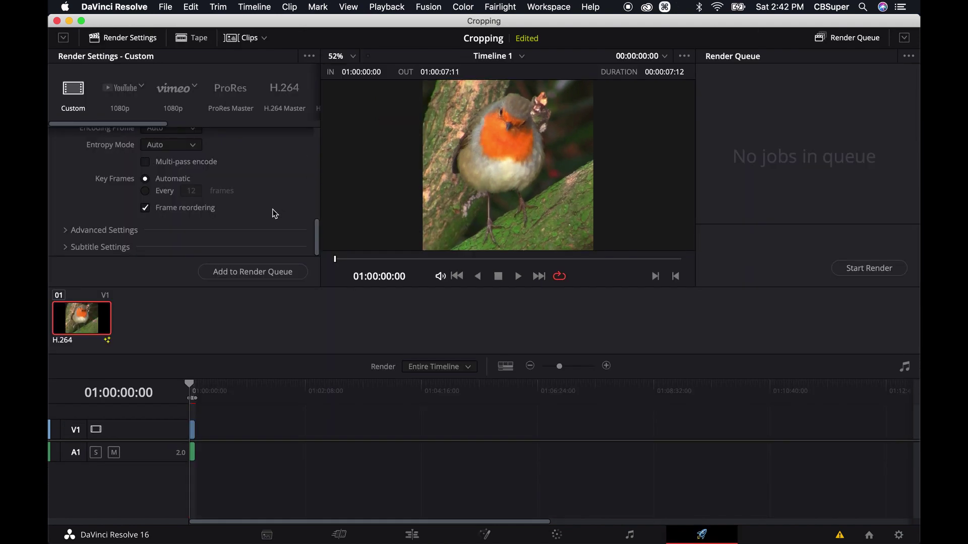
pyautogui.scroll(10, 247, 172)
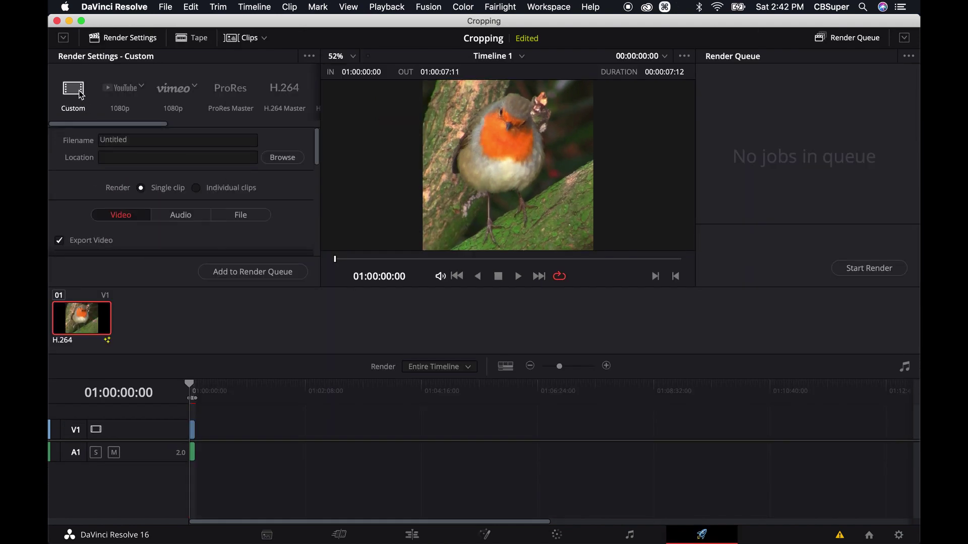
pyautogui.scroll(-5, 288, 190)
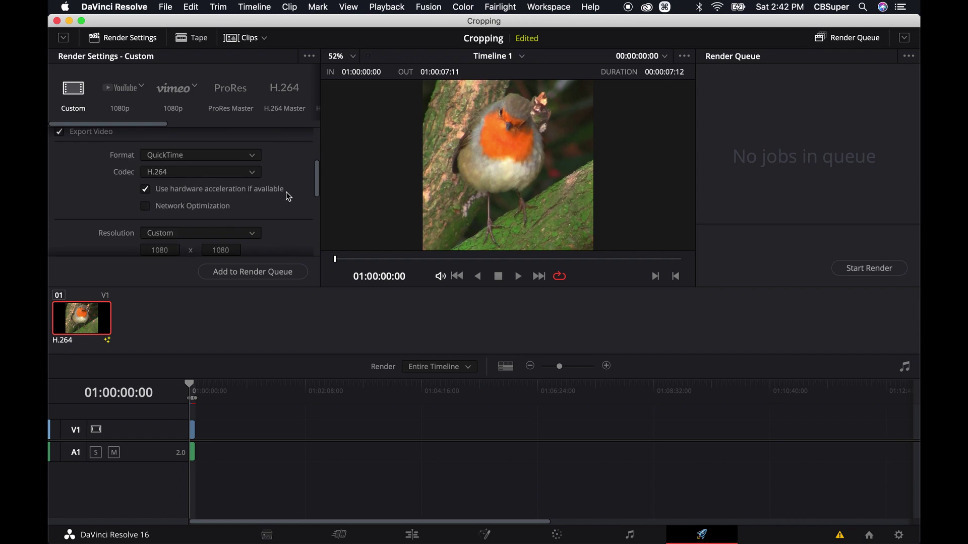
pyautogui.scroll(-2, 285, 192)
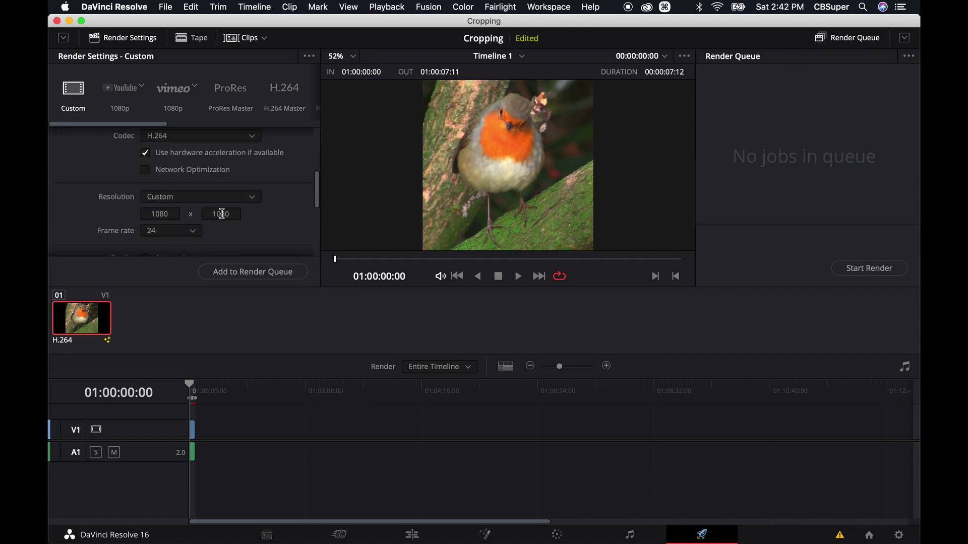
pyautogui.click(252, 272)
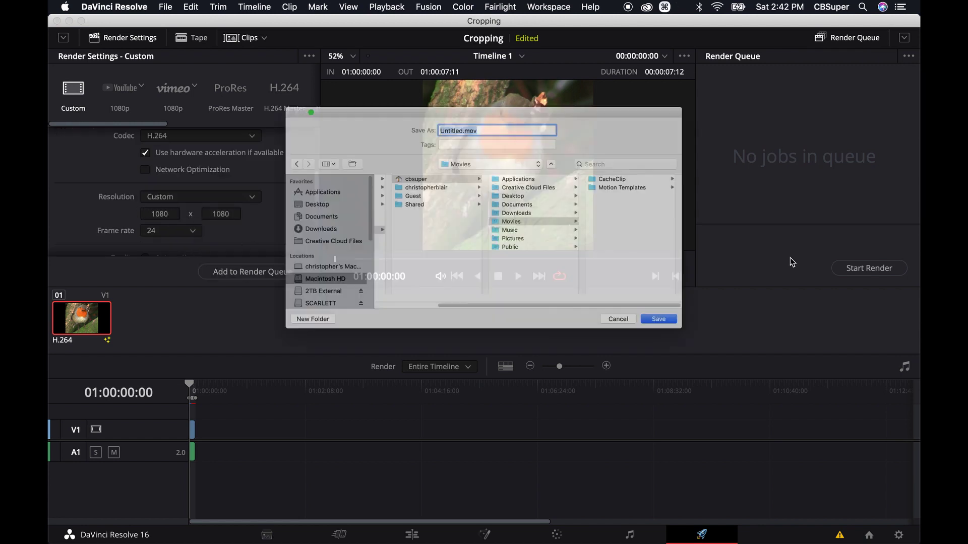
pyautogui.click(709, 347)
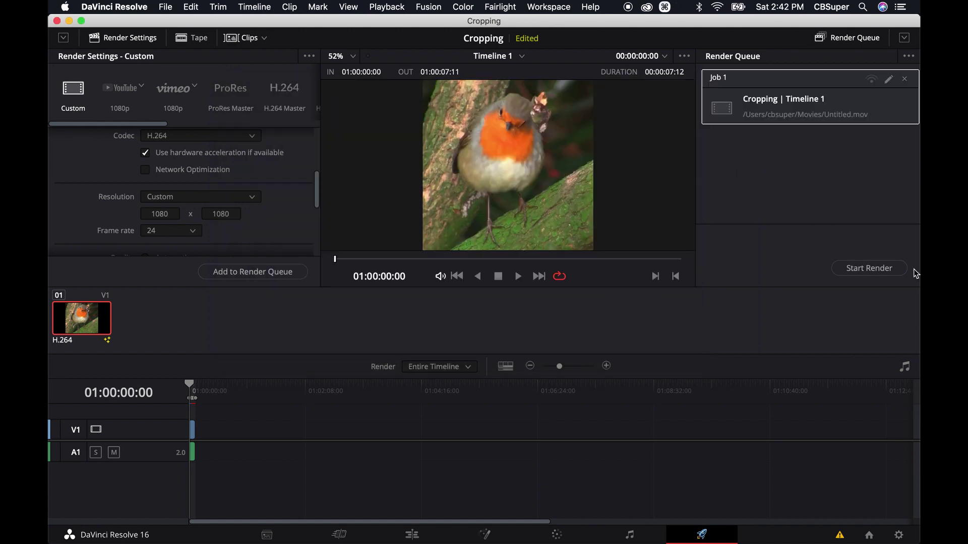